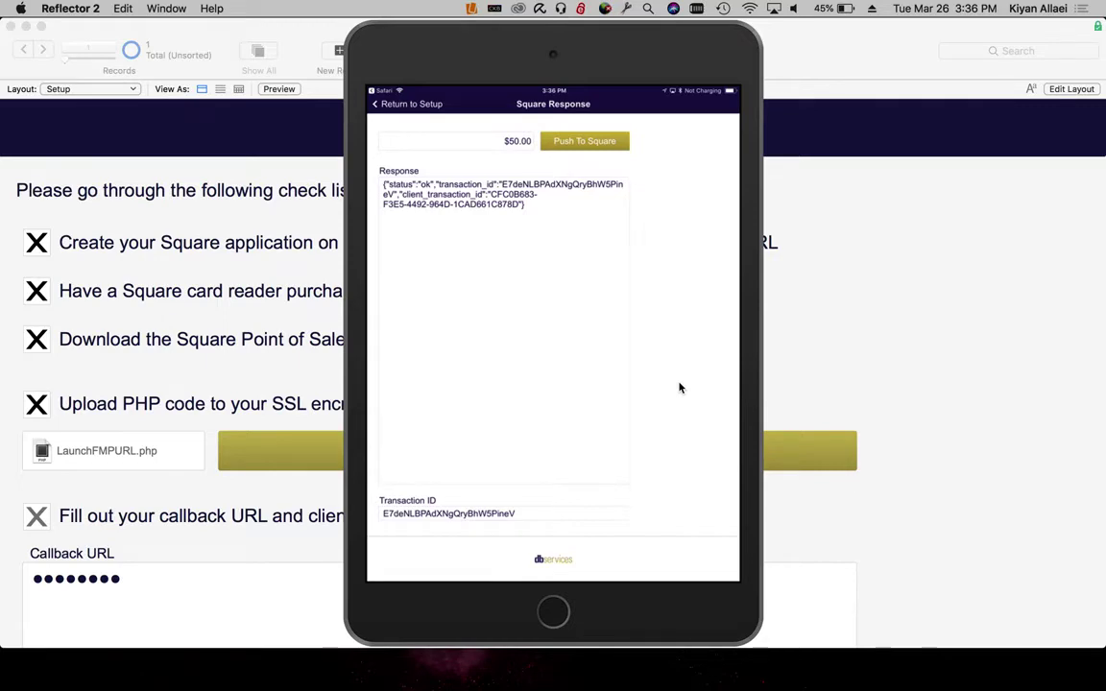
Switch from the iPad mirror to Square's Point of Sale API overview in Chrome
key(ctrl+Up)
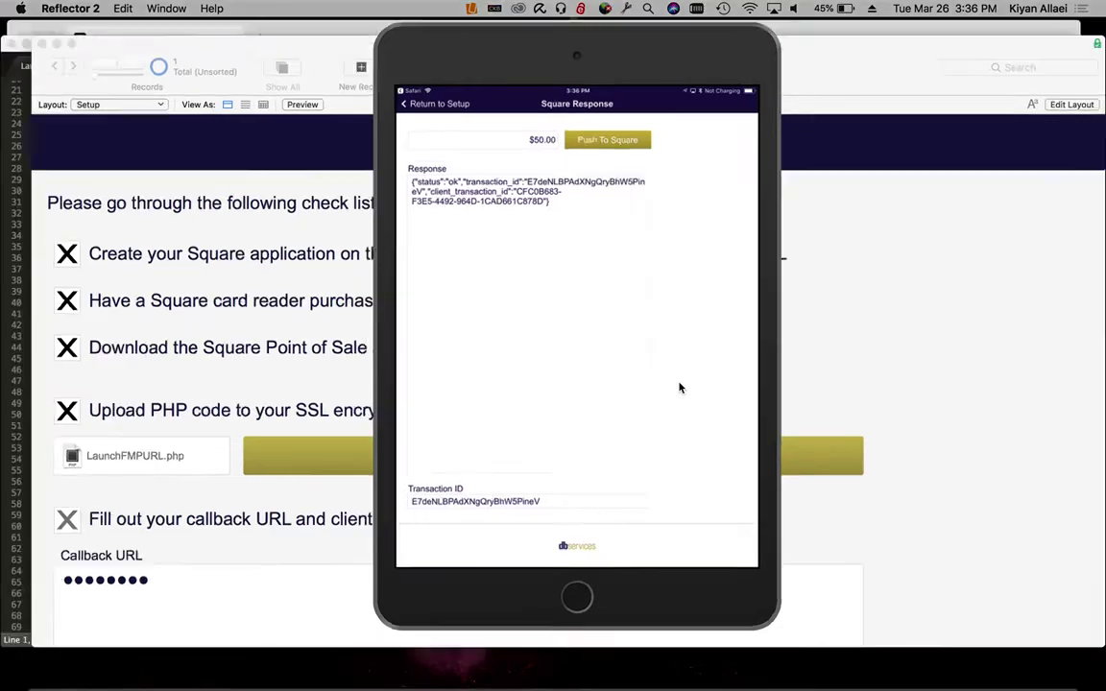
click(531, 227)
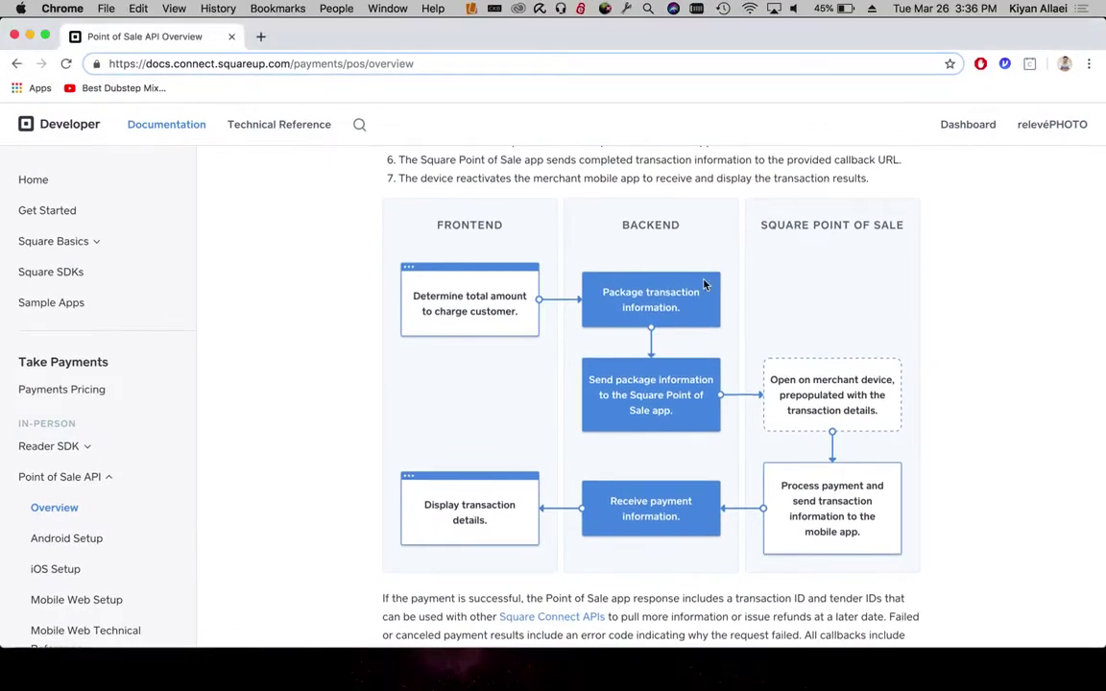
Review the Point of Sale API flow diagram, then bring the FileMaker Square Integration window forward
scroll(704, 285, up, 1)
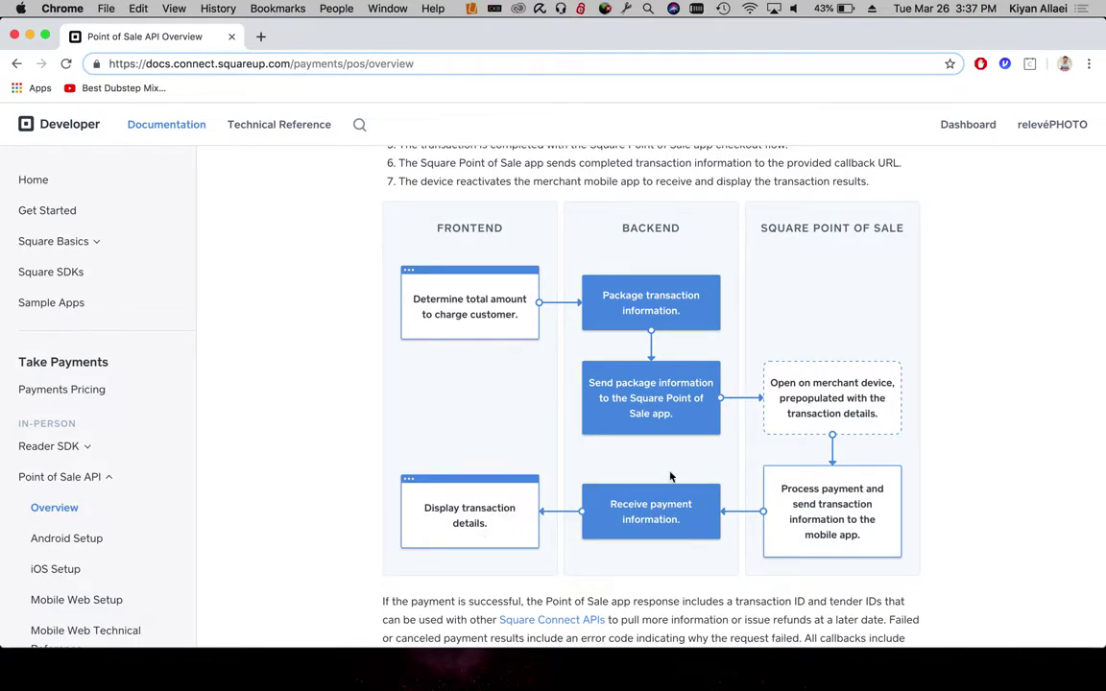
key(ctrl+Up)
click(721, 451)
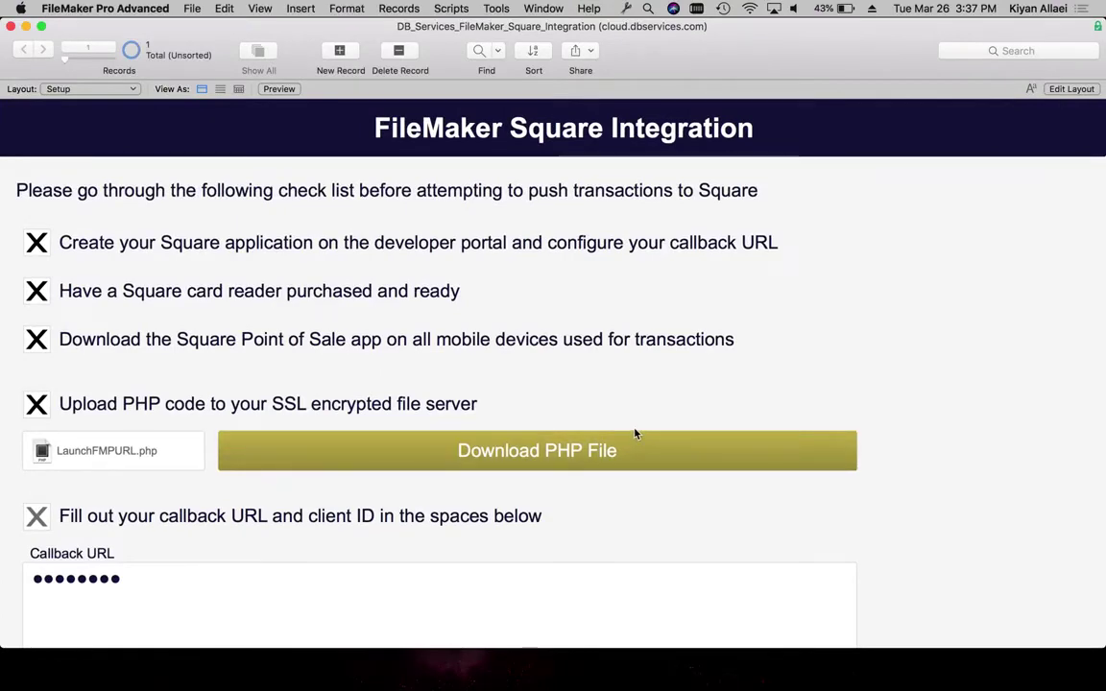
Show the Square_Intitiate_Payment script in Script Workspace with its $json Set Variable options open
key(super+shift+s)
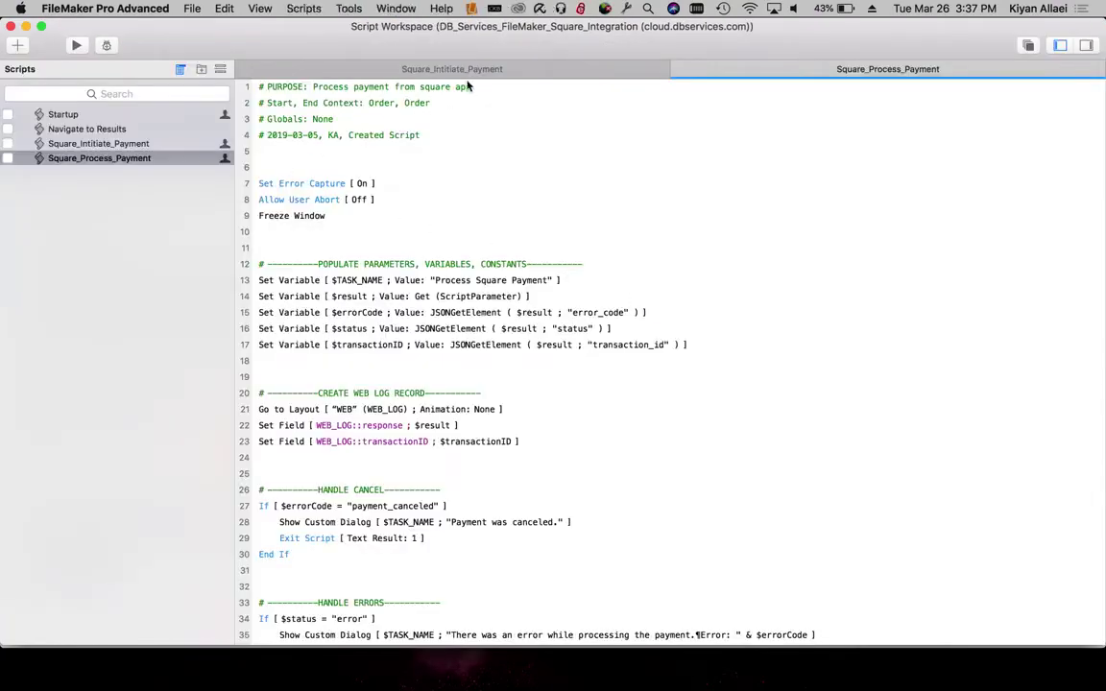
click(428, 67)
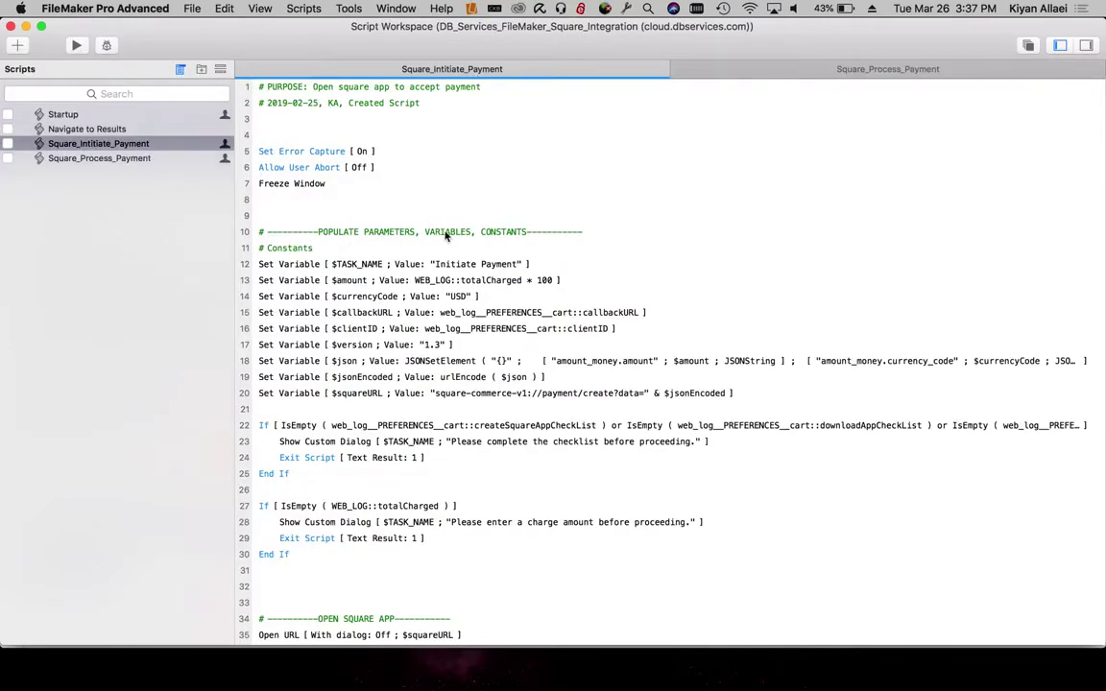
scroll(551, 223, down, 3)
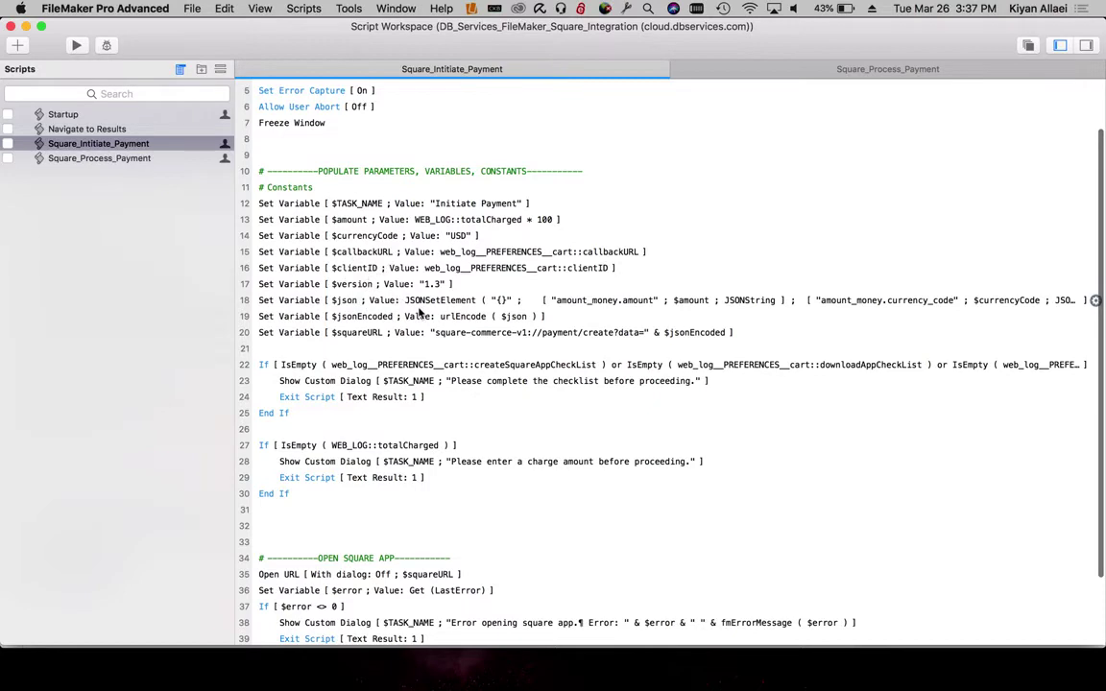
double_click(418, 304)
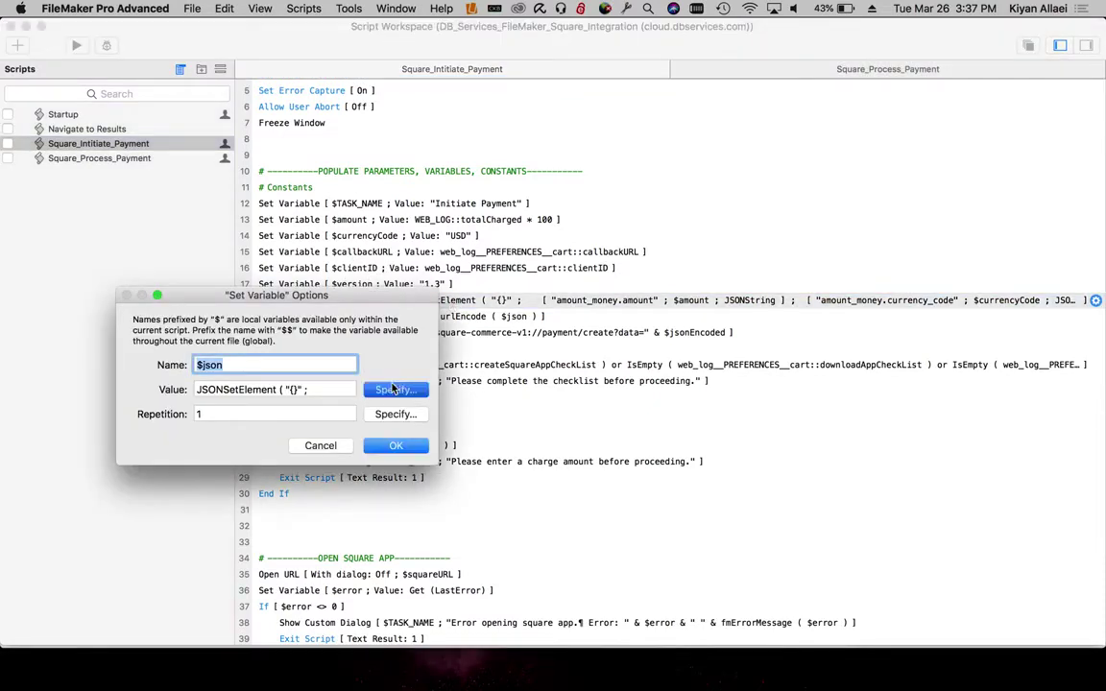
Inspect the $json JSONSetElement calculation, then close it and the Set Variable options unchanged
click(392, 389)
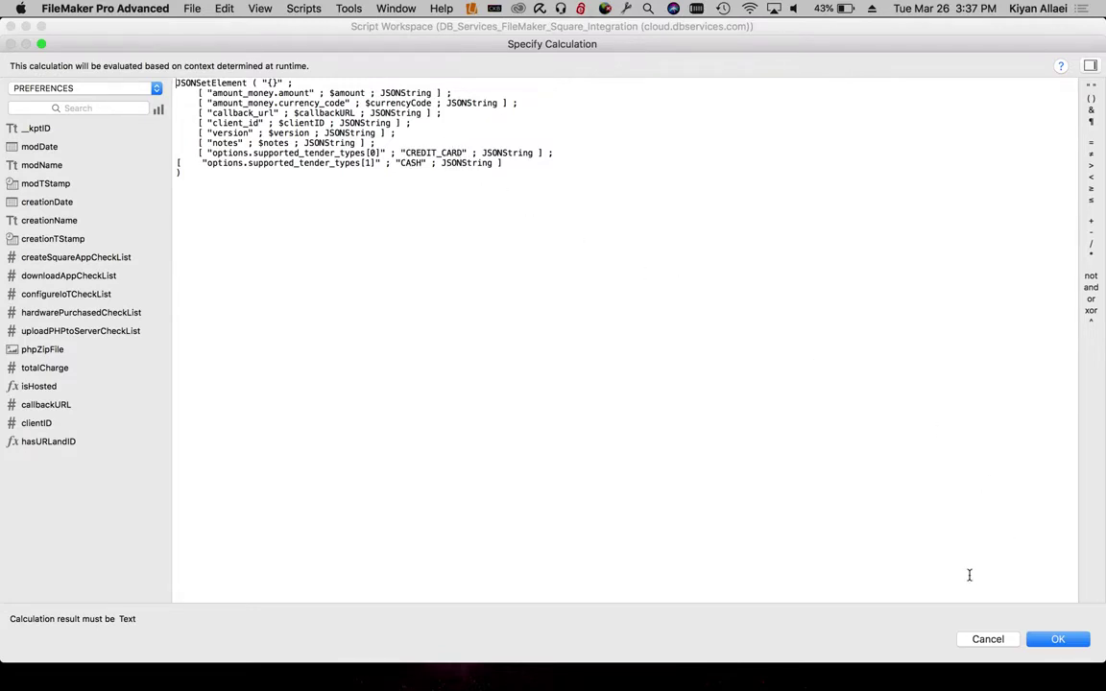
click(988, 640)
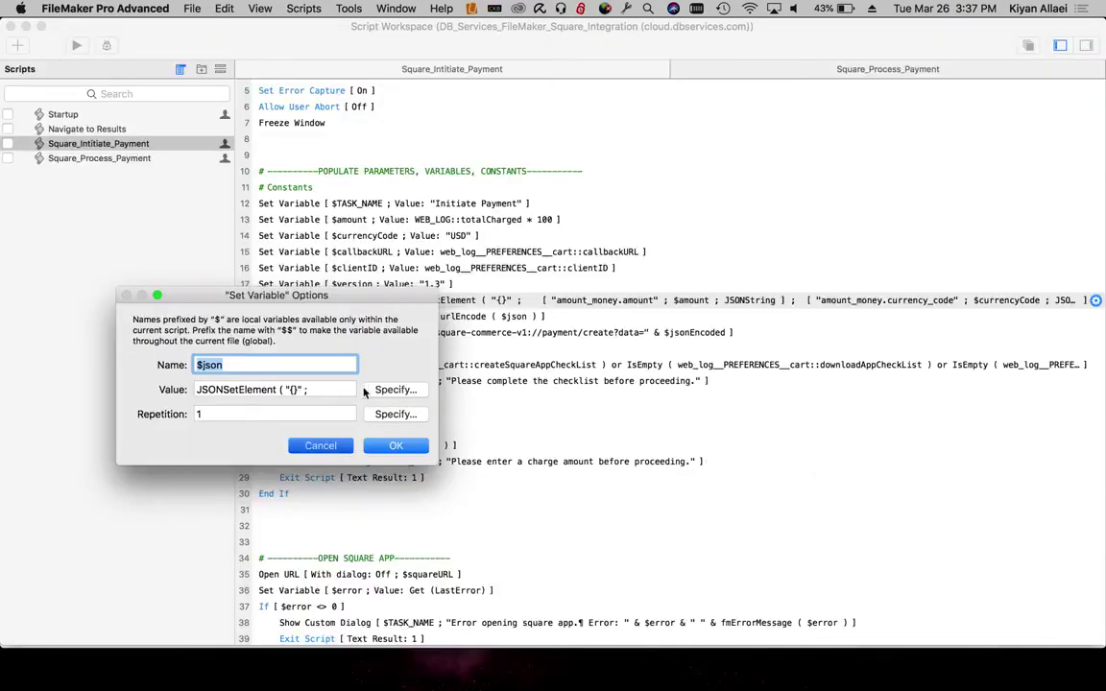
key(Return)
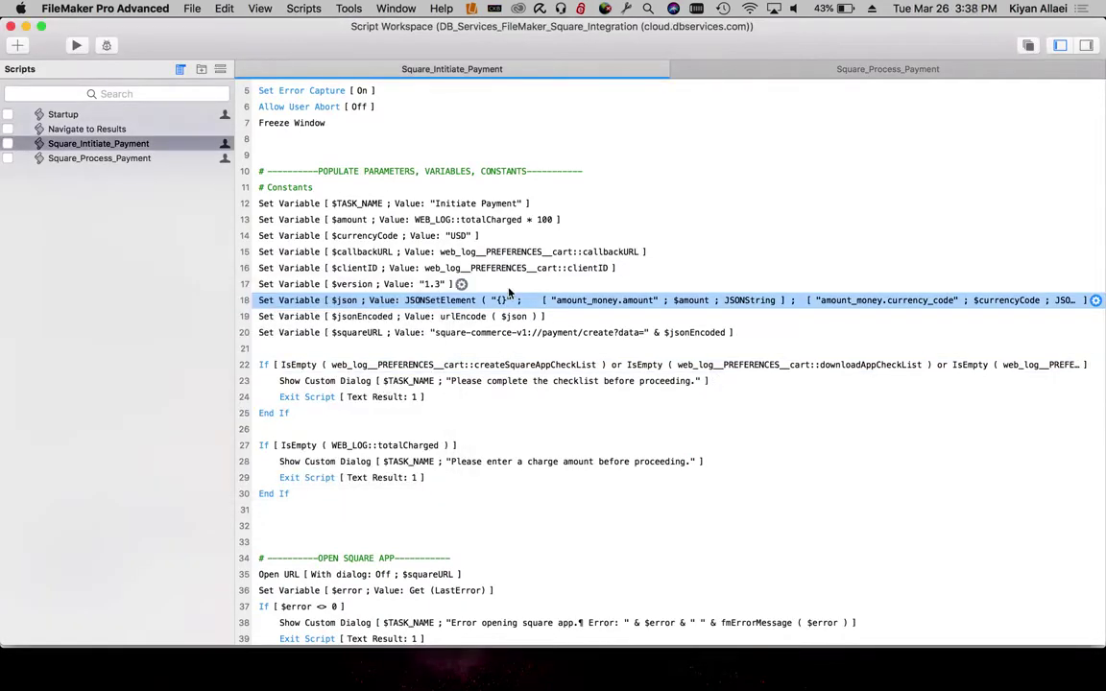
click(484, 219)
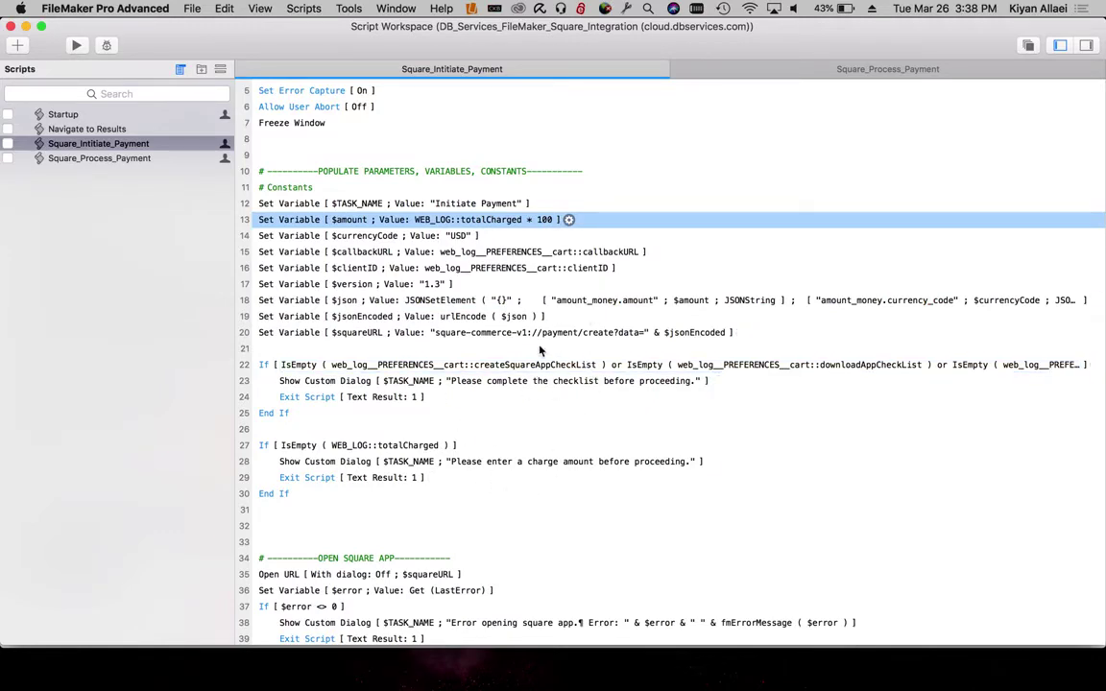
scroll(598, 382, down, 3)
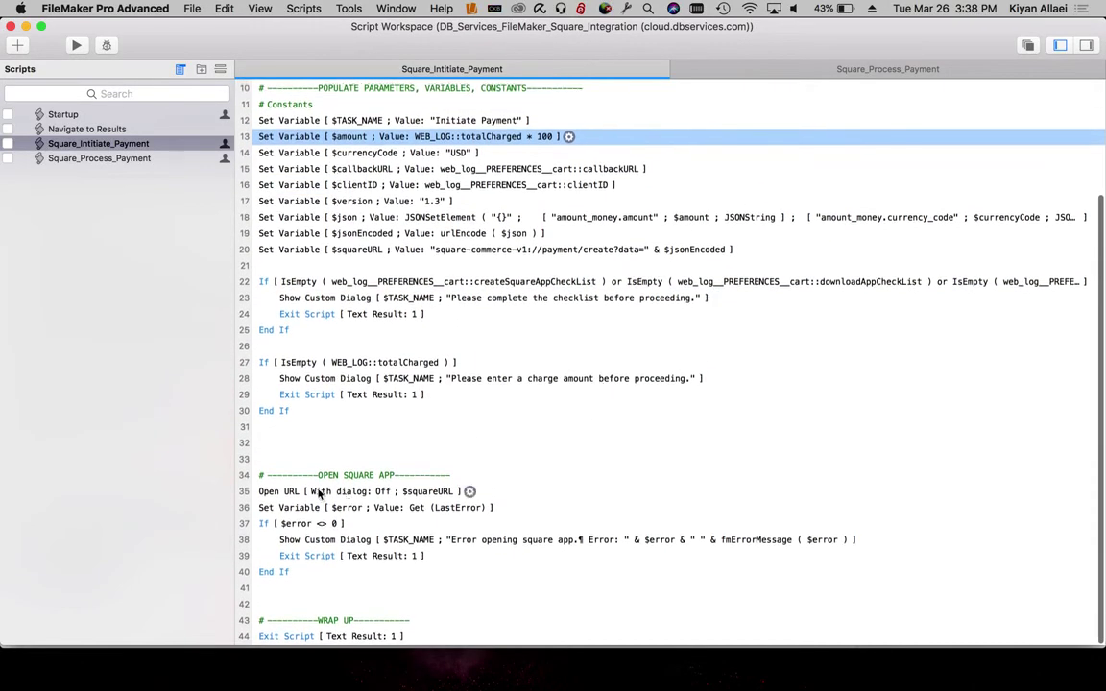
click(348, 491)
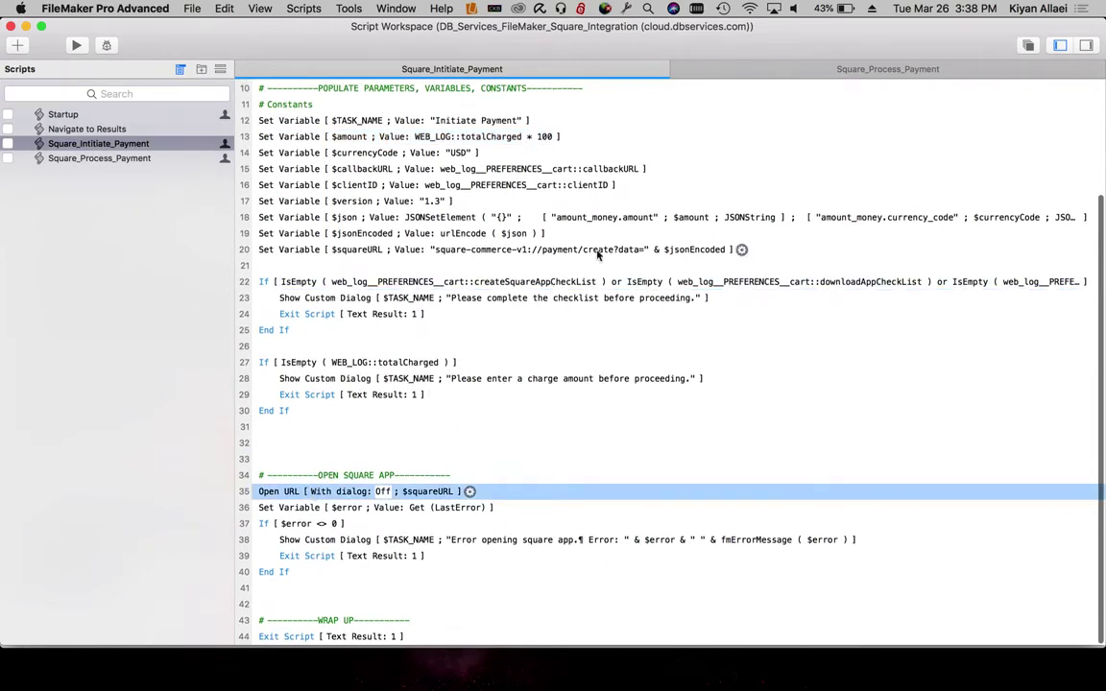
click(421, 252)
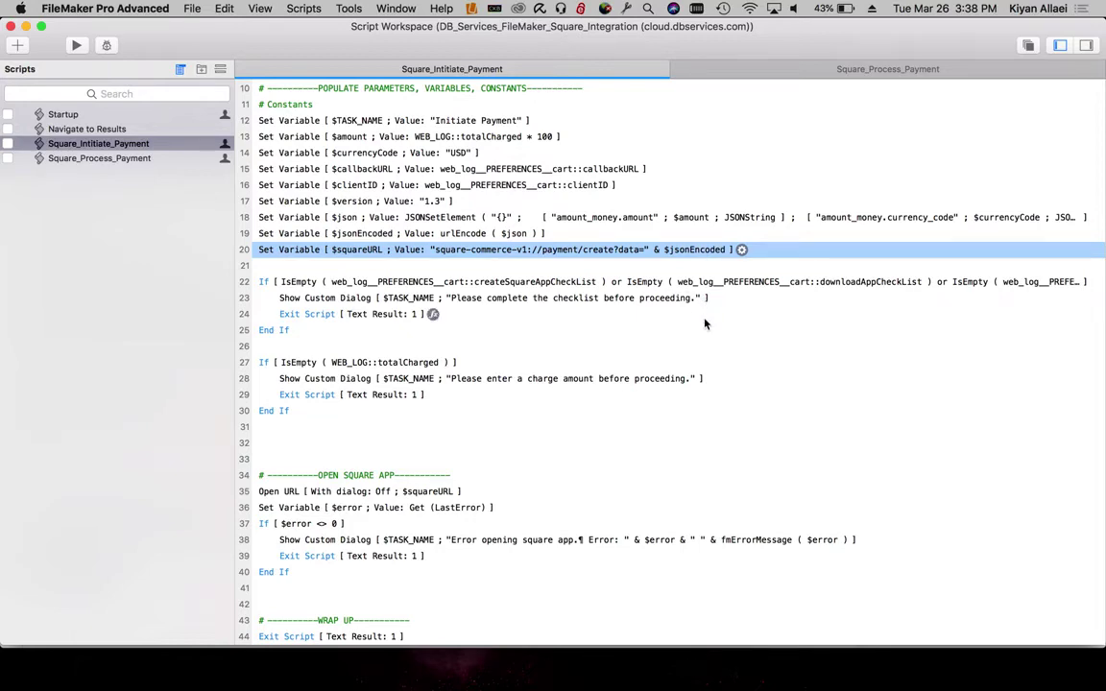
Bring up LaunchFMPURL.php in Sublime Text and read how it builds the FMP:// URL
key(ctrl+Up)
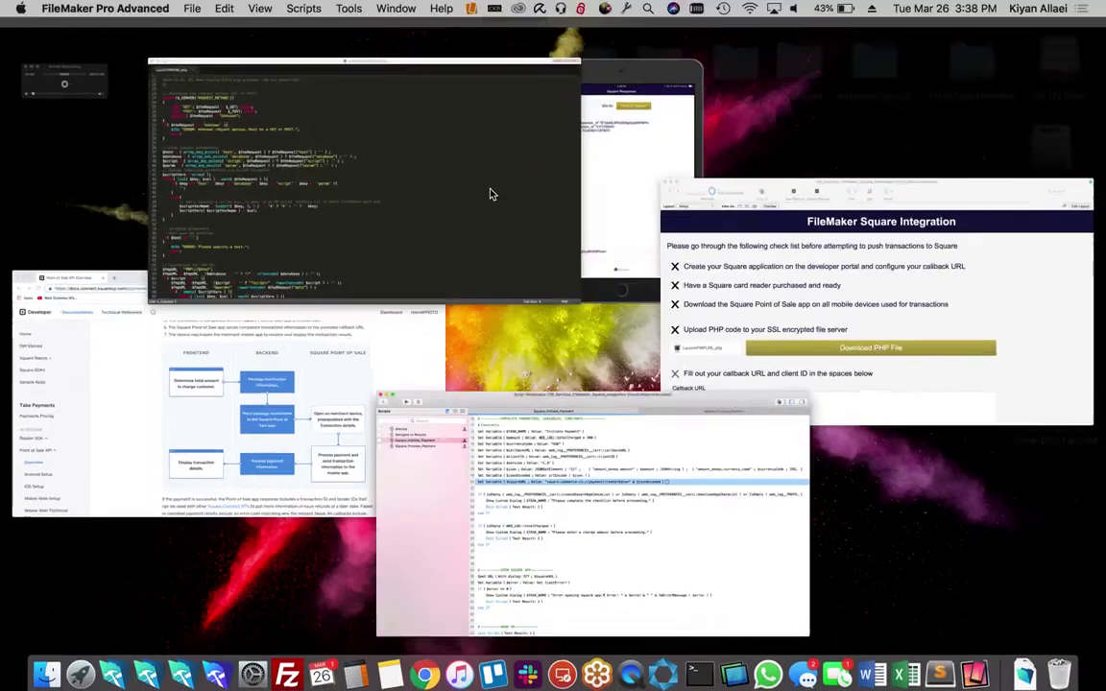
click(489, 195)
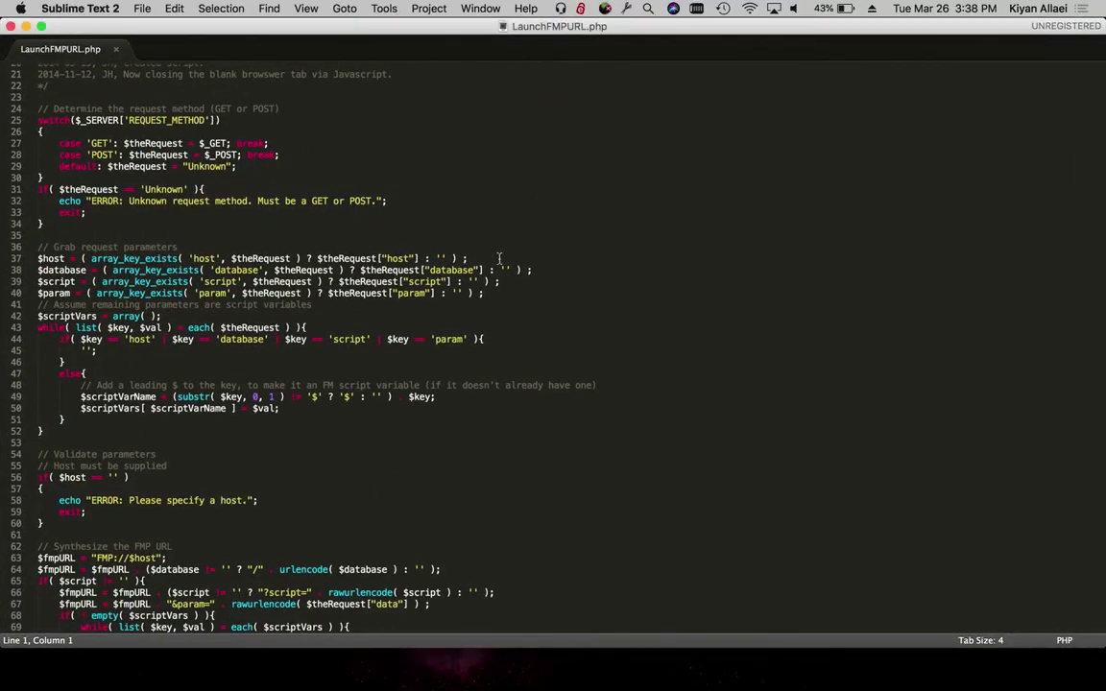
scroll(513, 263, up, 3)
scroll(513, 263, up, 2)
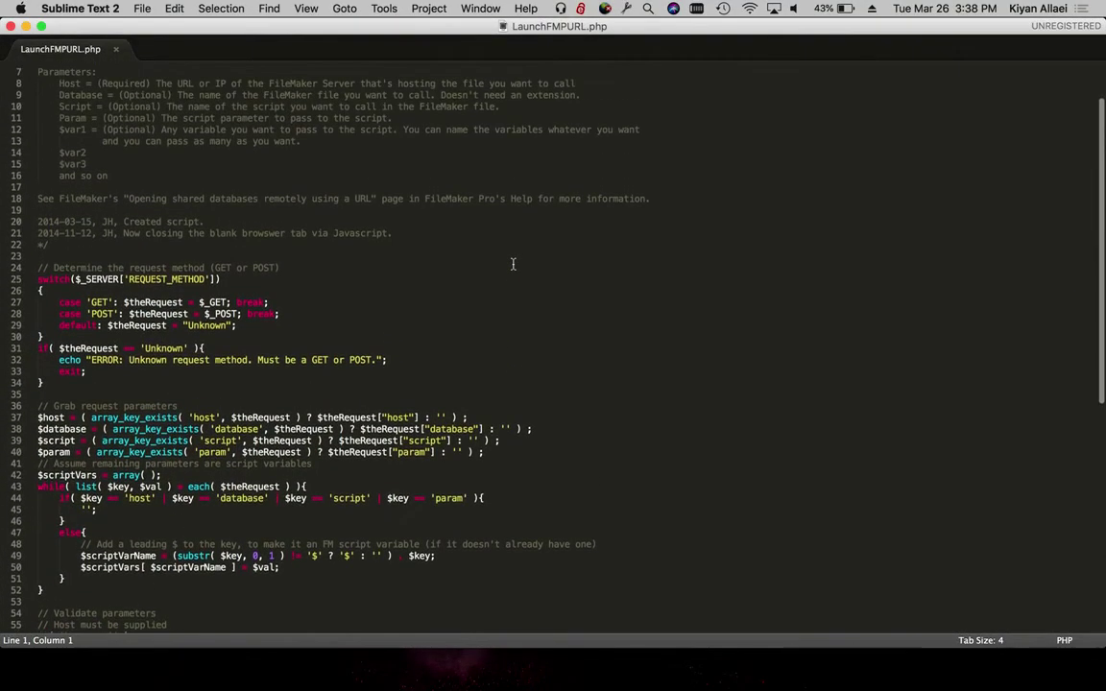
scroll(513, 263, down, 3)
scroll(513, 263, down, 2)
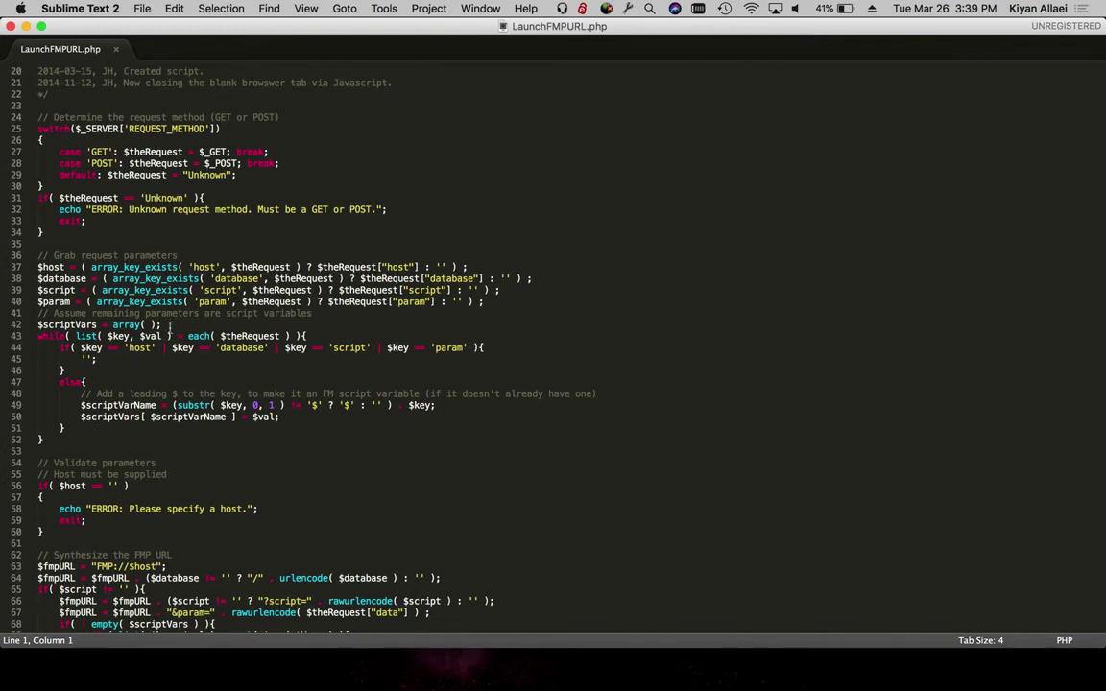
scroll(189, 374, down, 2)
scroll(189, 374, down, 2)
scroll(189, 374, down, 1)
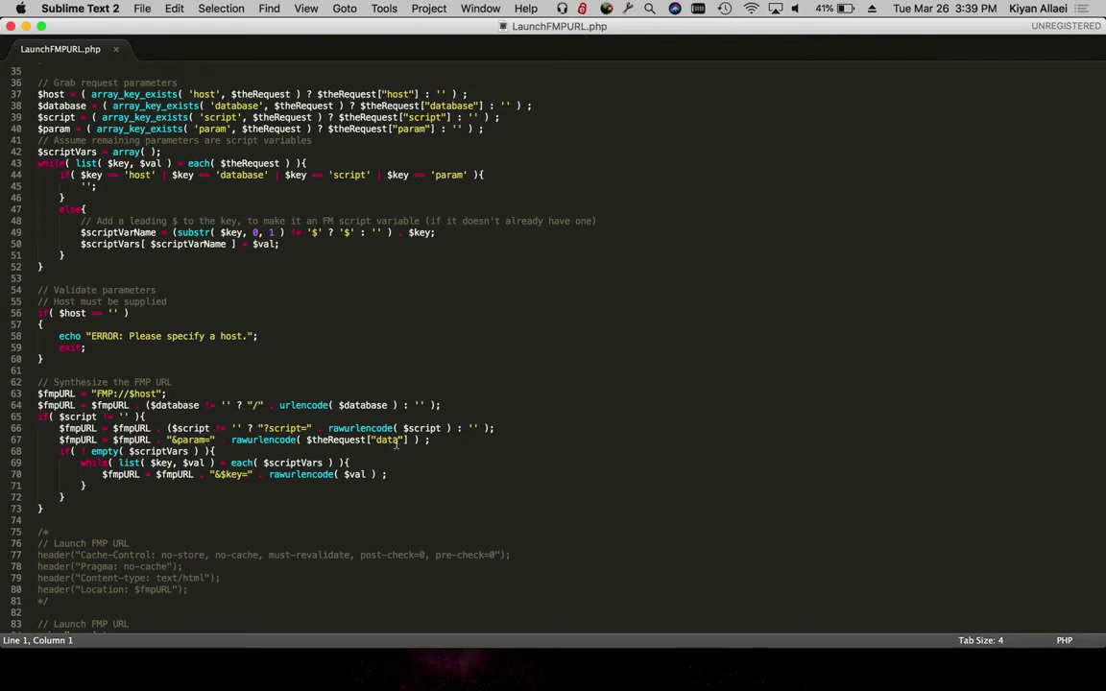
scroll(401, 437, down, 2)
scroll(399, 437, down, 3)
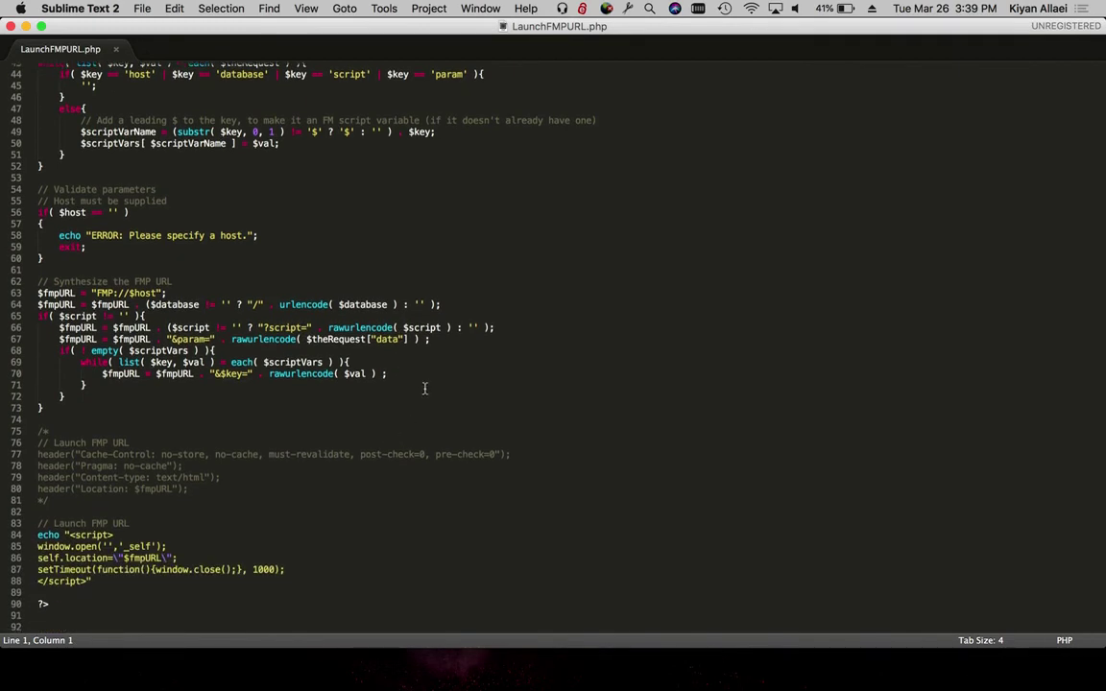
key(ctrl+Up)
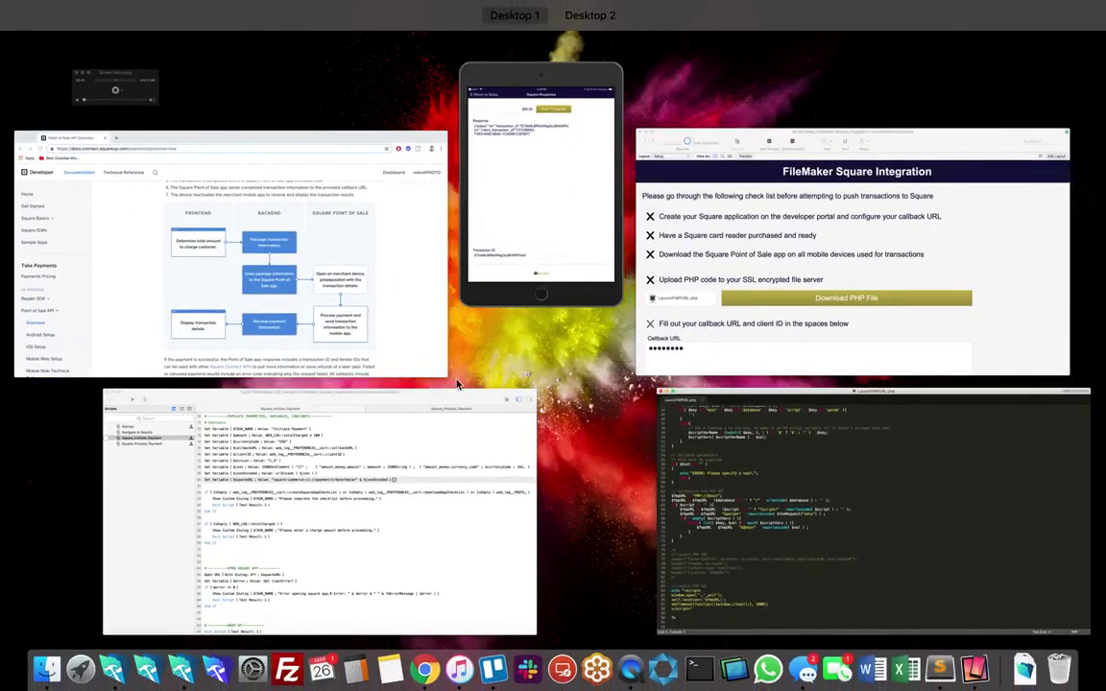
Walk through Square_Process_Payment's $result, $errorCode, $status and $transactionID parsing steps
click(415, 452)
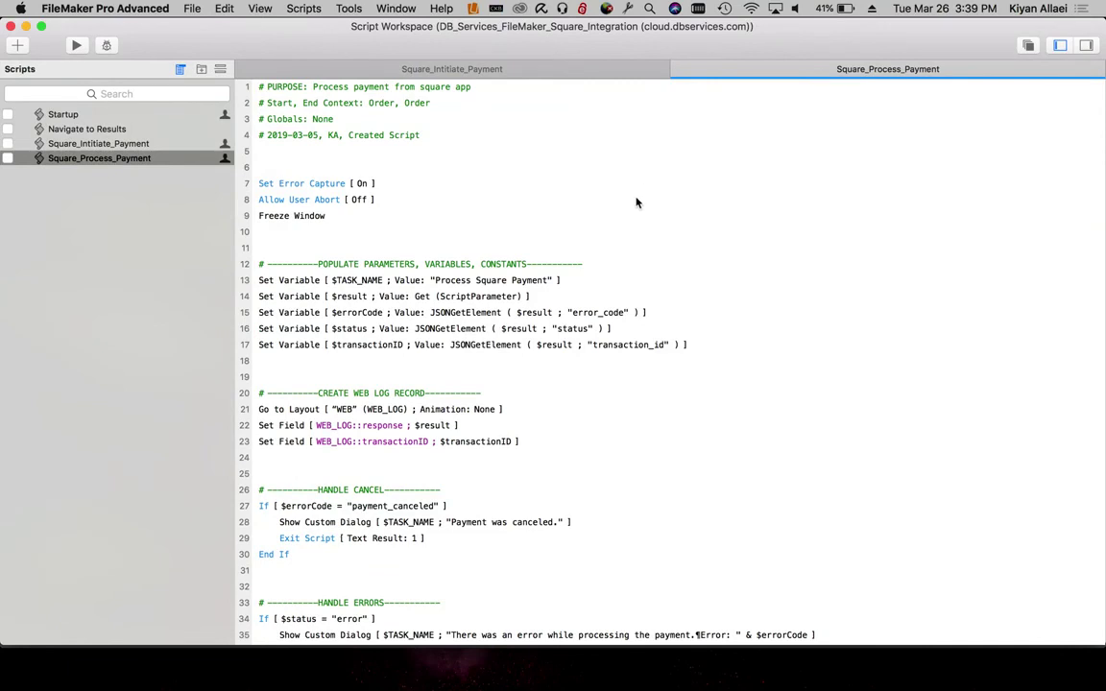
click(462, 300)
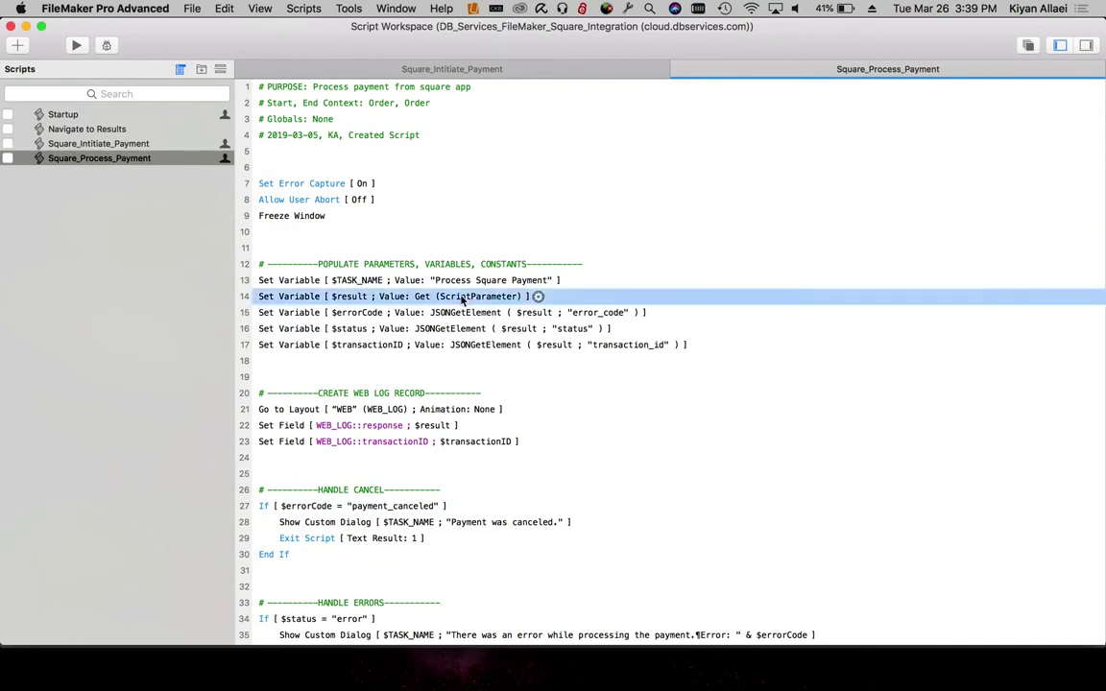
click(467, 314)
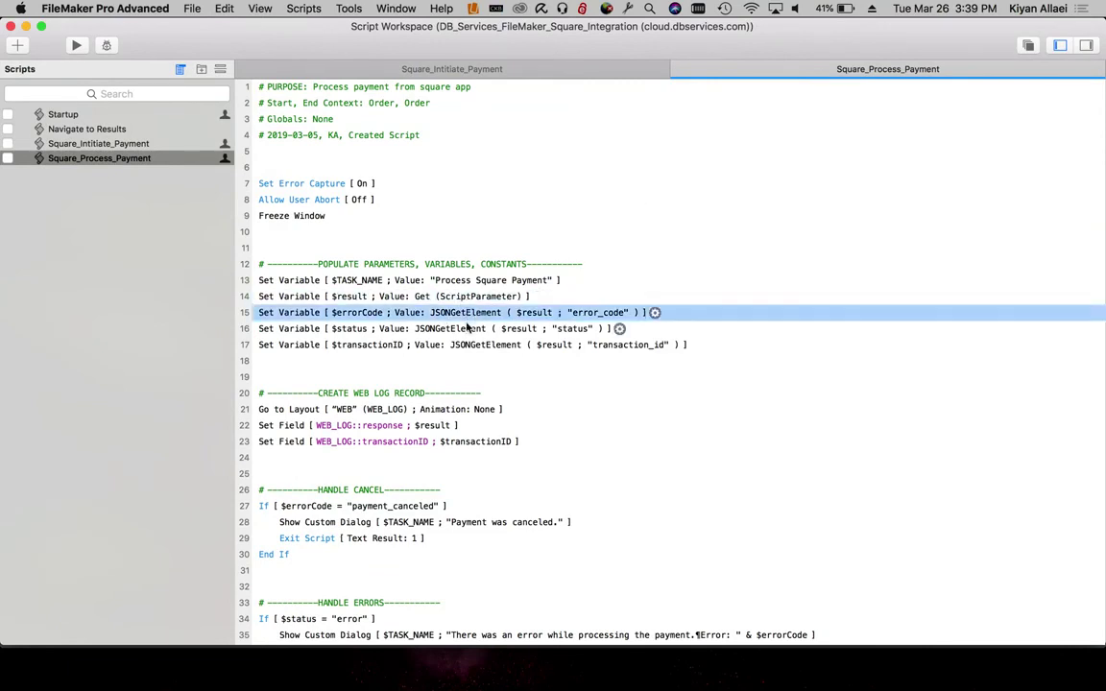
click(461, 330)
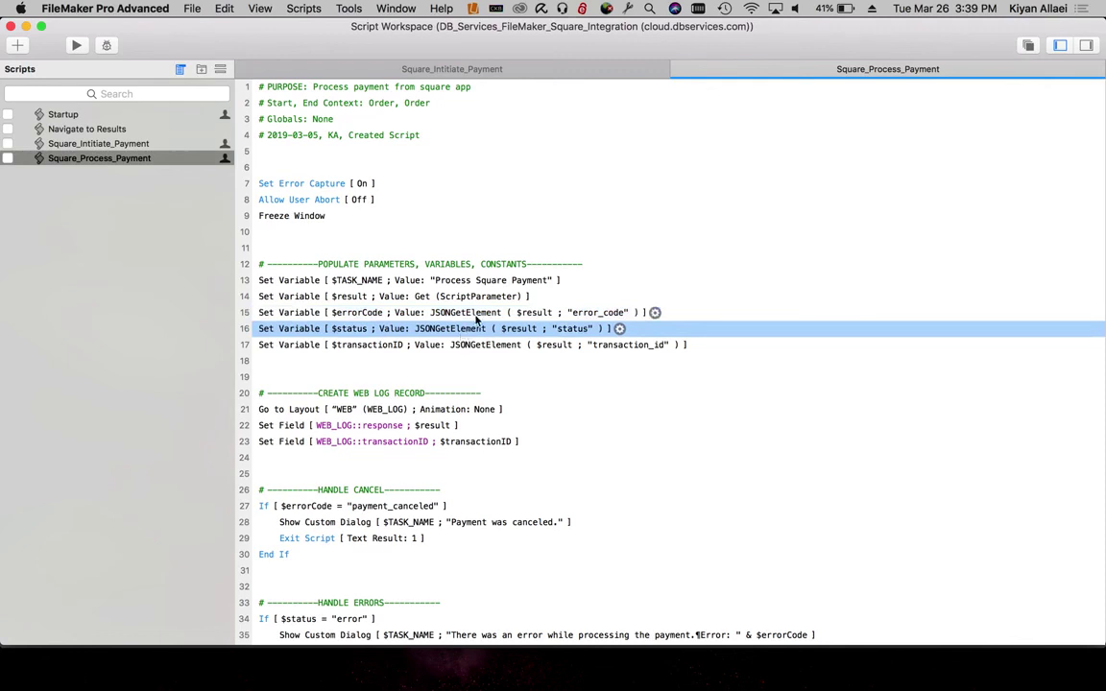
click(431, 310)
click(346, 328)
scroll(423, 389, down, 2)
click(422, 303)
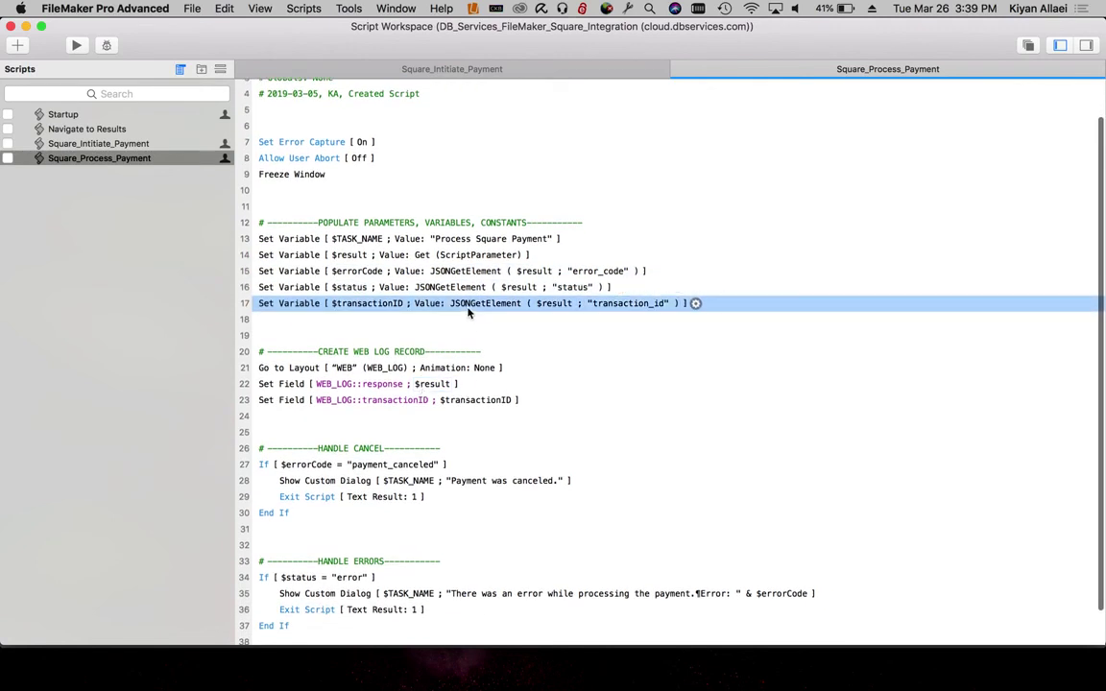
scroll(418, 307, down, 2)
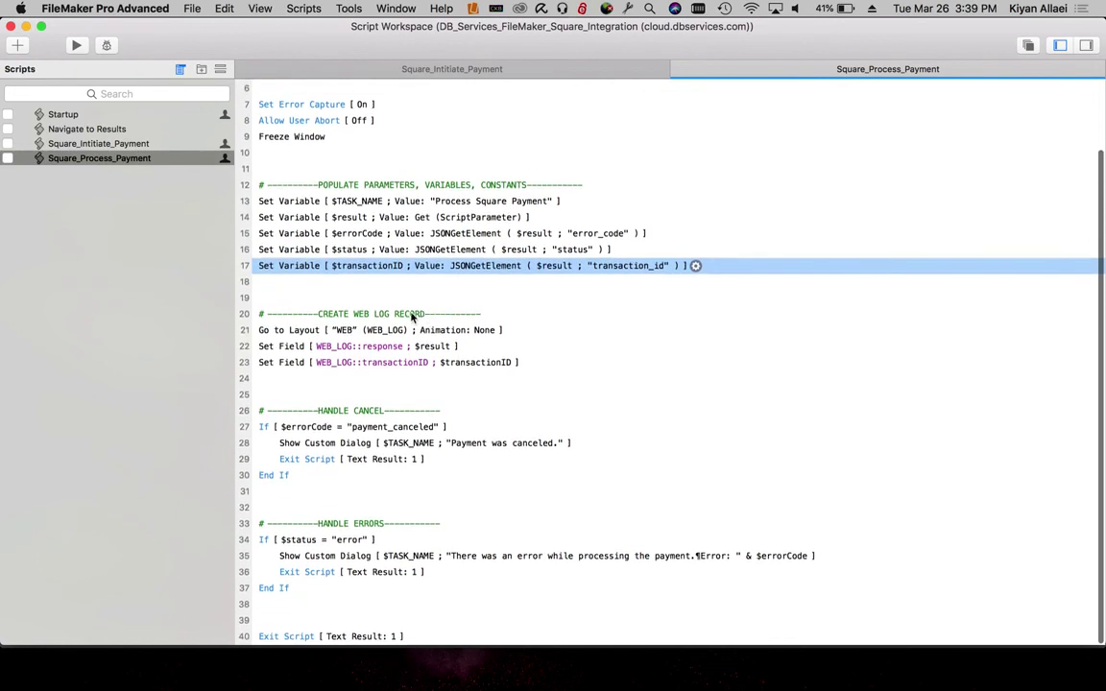